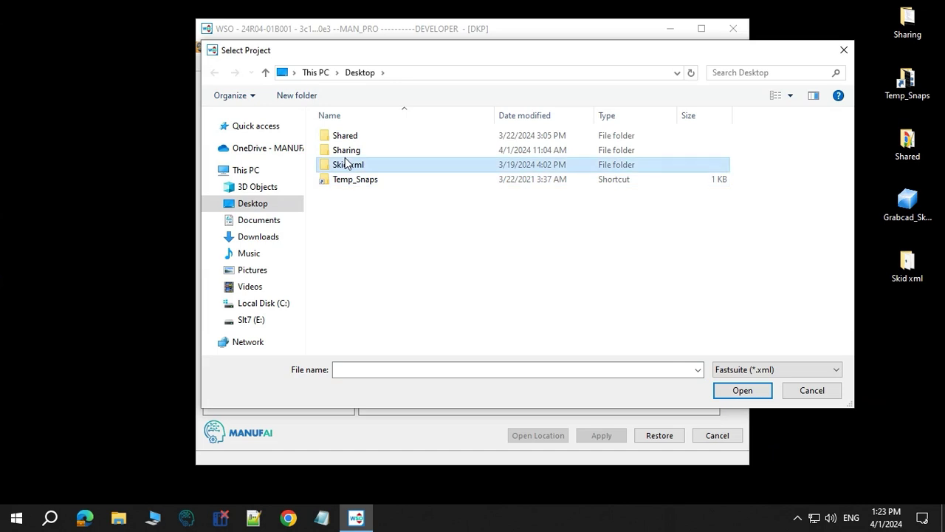
Step: Set Skid_byposition_attributes.xml from the Skid xml folder as the Sim Welding project and apply the project definition
{"action": "double_click", "coordinate": [349, 164]}
{"action": "left_click", "coordinate": [387, 150]}
{"action": "left_click", "coordinate": [740, 390]}
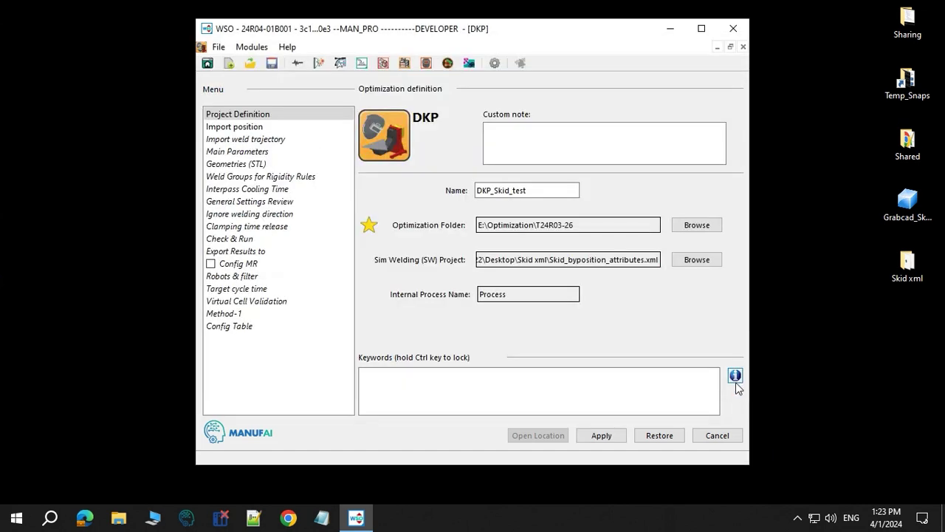
{"action": "left_click", "coordinate": [602, 435]}
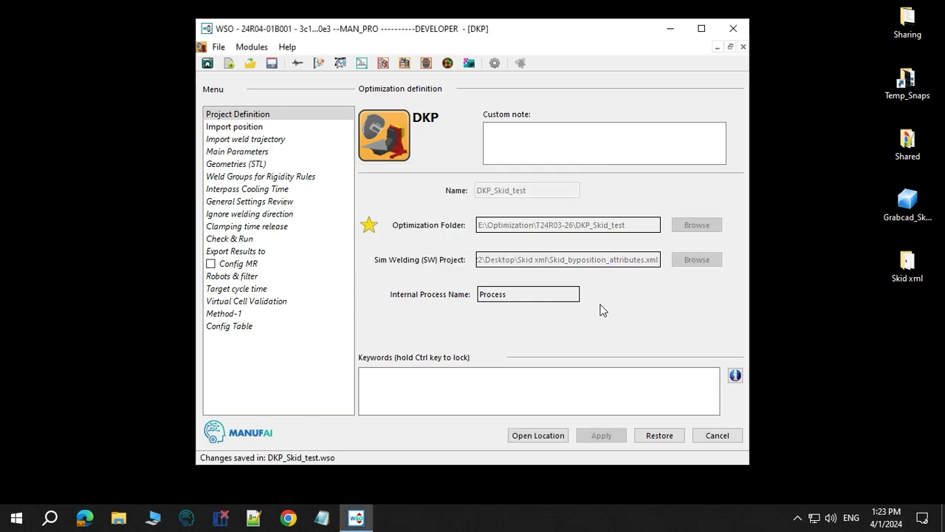
Step: Import the positions by reading the Positioner_by_float attribute, assign its values to positions, and apply the import
{"action": "left_click", "coordinate": [240, 132]}
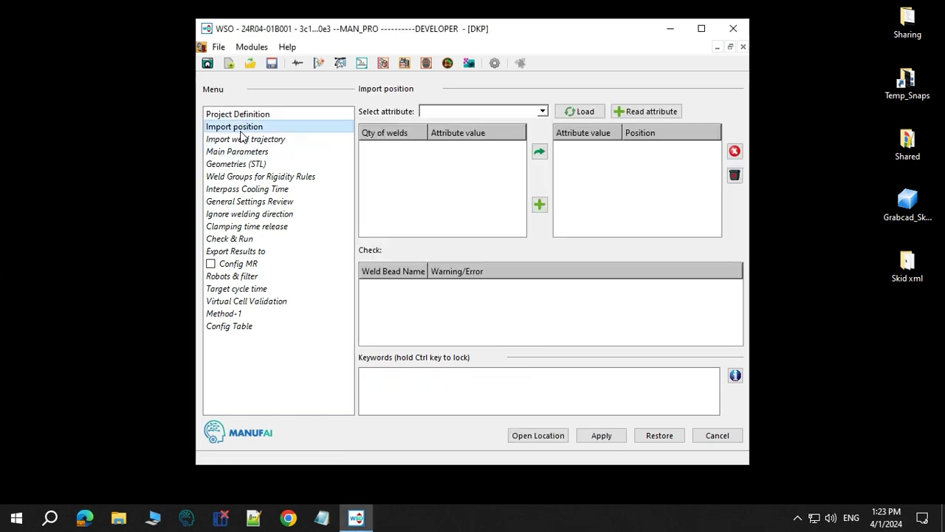
{"action": "left_click", "coordinate": [543, 113]}
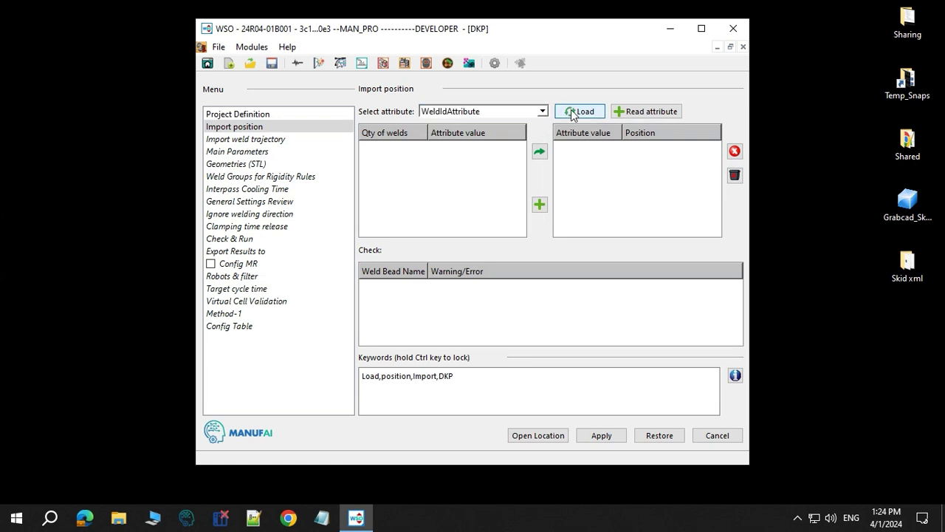
{"action": "left_click", "coordinate": [544, 111]}
{"action": "scroll", "coordinate": [487, 206], "scroll_direction": "down", "scroll_amount": 3}
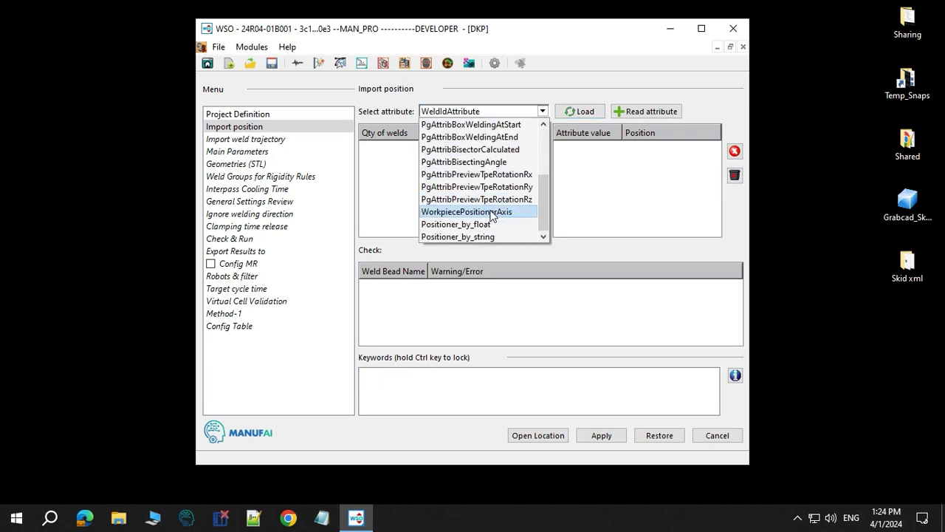
{"action": "left_click", "coordinate": [481, 222]}
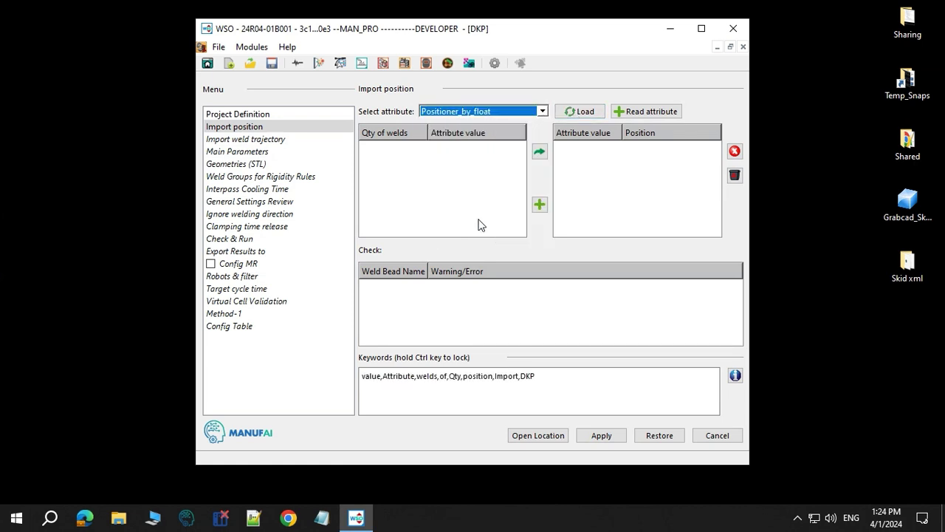
{"action": "left_click", "coordinate": [642, 111]}
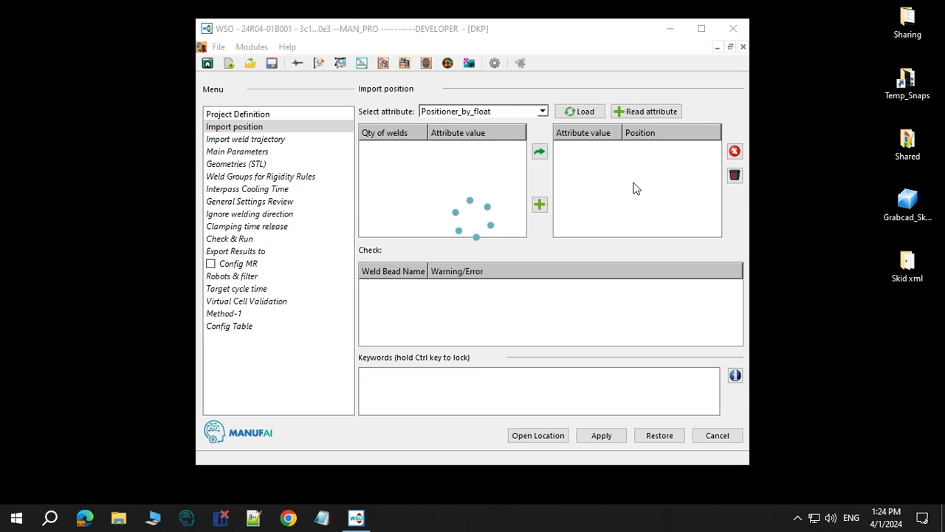
{"action": "left_click", "coordinate": [540, 153]}
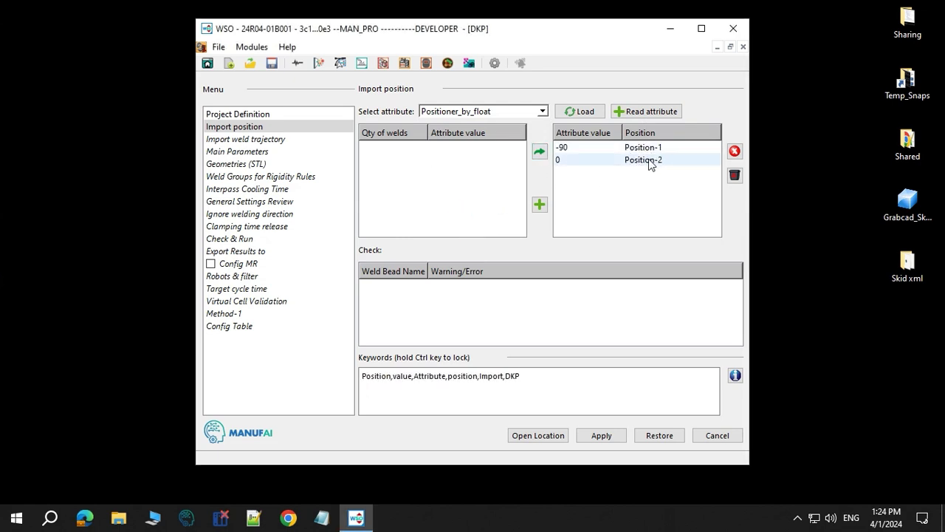
{"action": "left_click", "coordinate": [605, 435]}
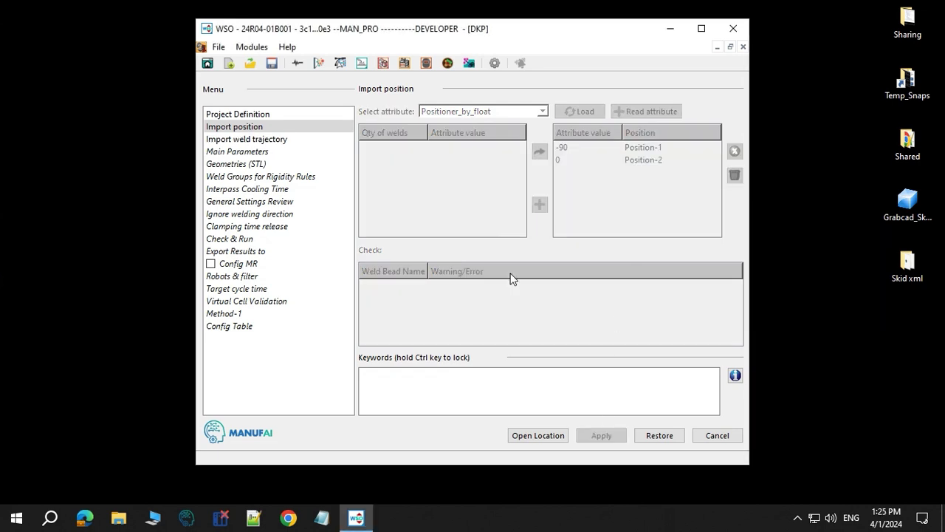
Step: Load and apply the weld beads for the weld trajectory, and apply the default main parameters
{"action": "left_click", "coordinate": [298, 138]}
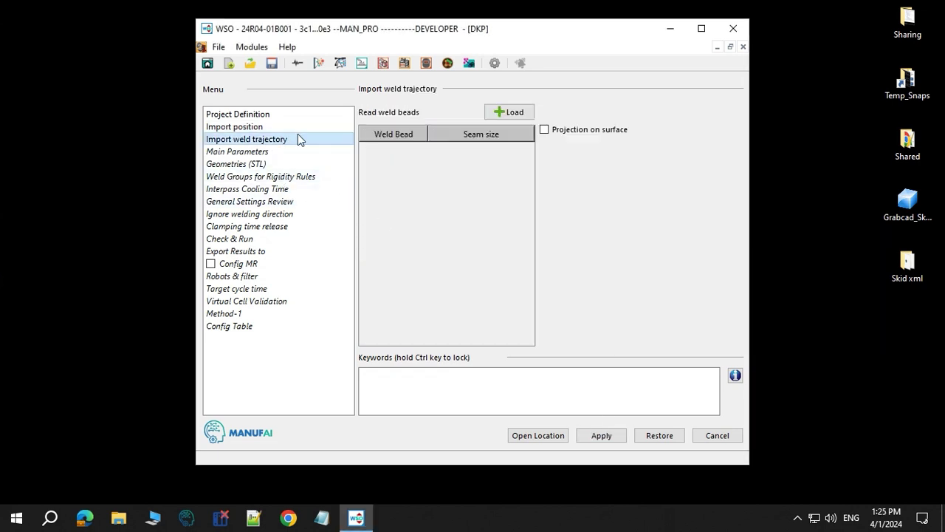
{"action": "left_click", "coordinate": [510, 112]}
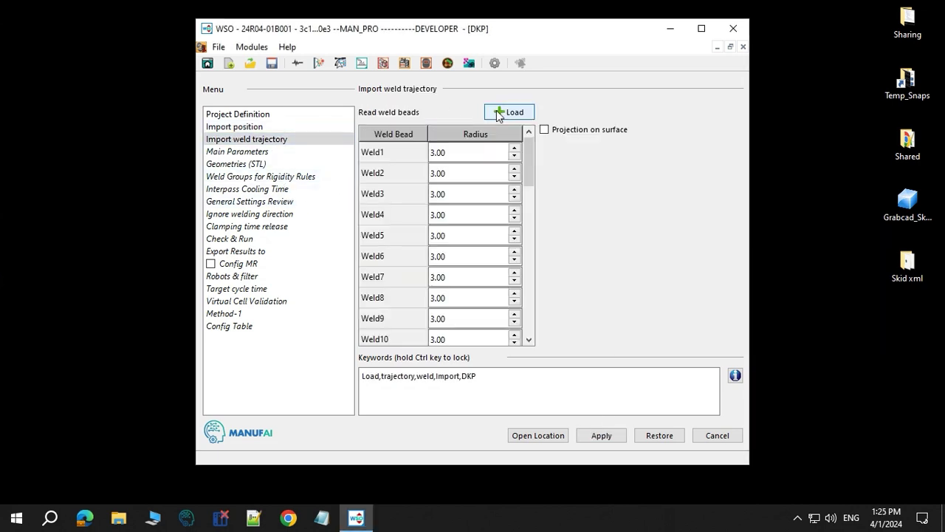
{"action": "left_click", "coordinate": [608, 439]}
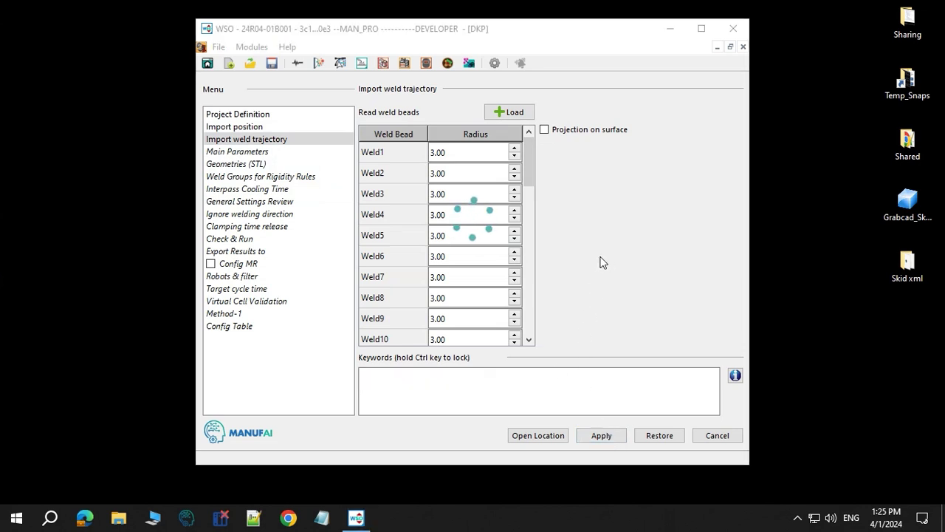
{"action": "left_click", "coordinate": [274, 157]}
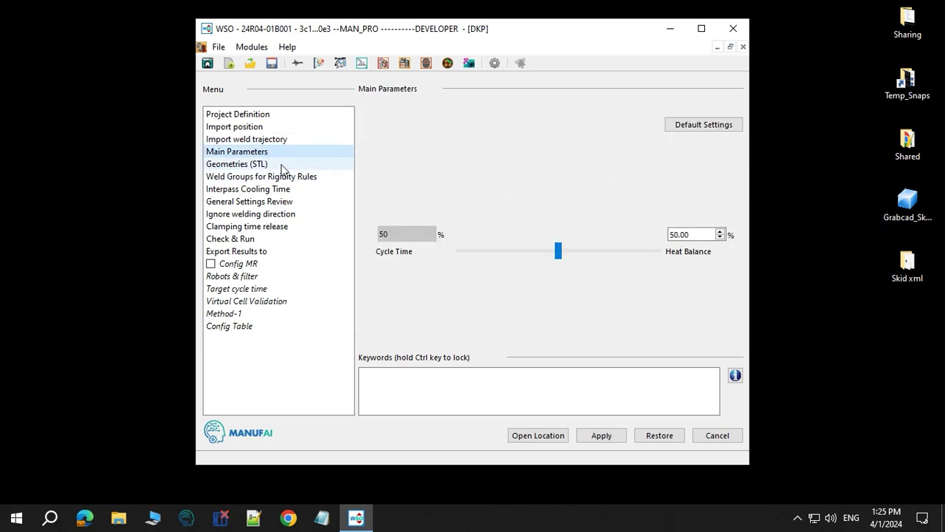
{"action": "left_click", "coordinate": [595, 432]}
Step: Load Grabcad_Skid_frame_side_step.stl as the weldment geometry, generate the weld bead STL files automatically, and apply the geometries
{"action": "left_click", "coordinate": [265, 164]}
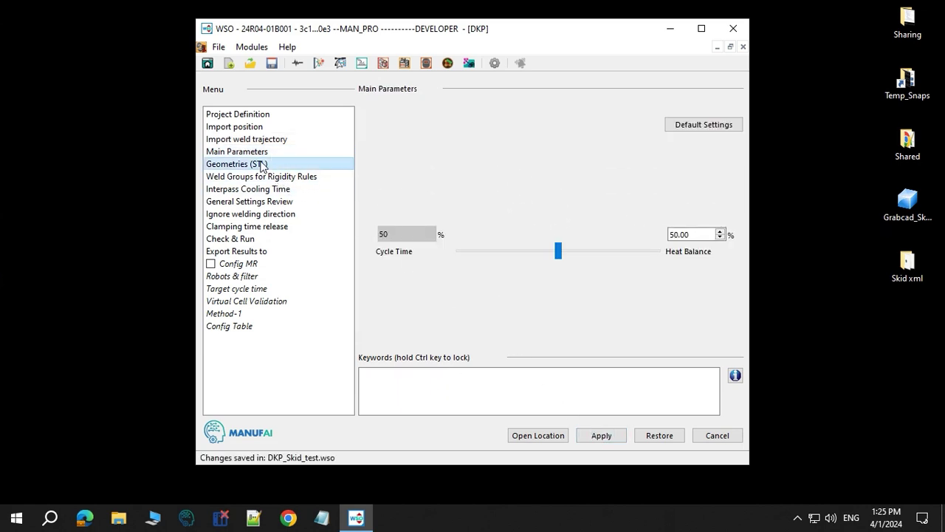
{"action": "left_click", "coordinate": [508, 136]}
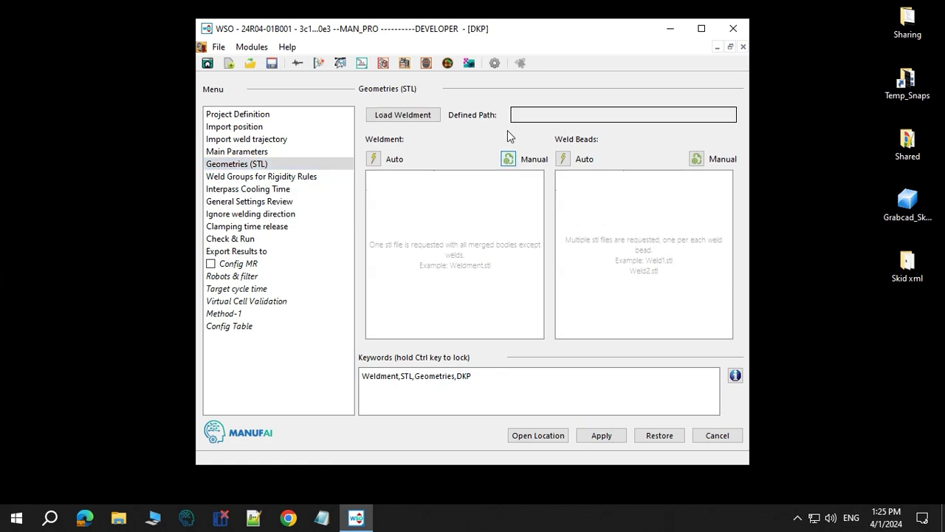
{"action": "left_click", "coordinate": [408, 117]}
{"action": "left_click", "coordinate": [366, 180]}
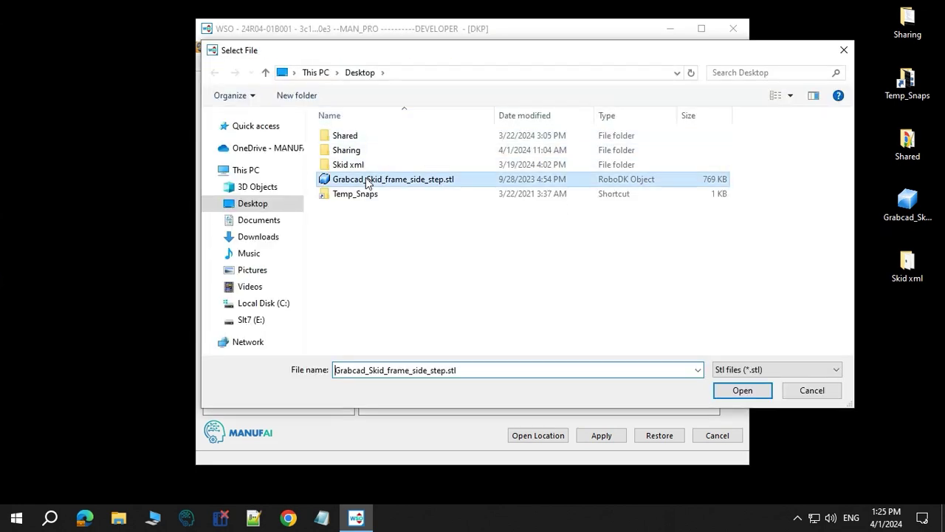
{"action": "left_click", "coordinate": [741, 390]}
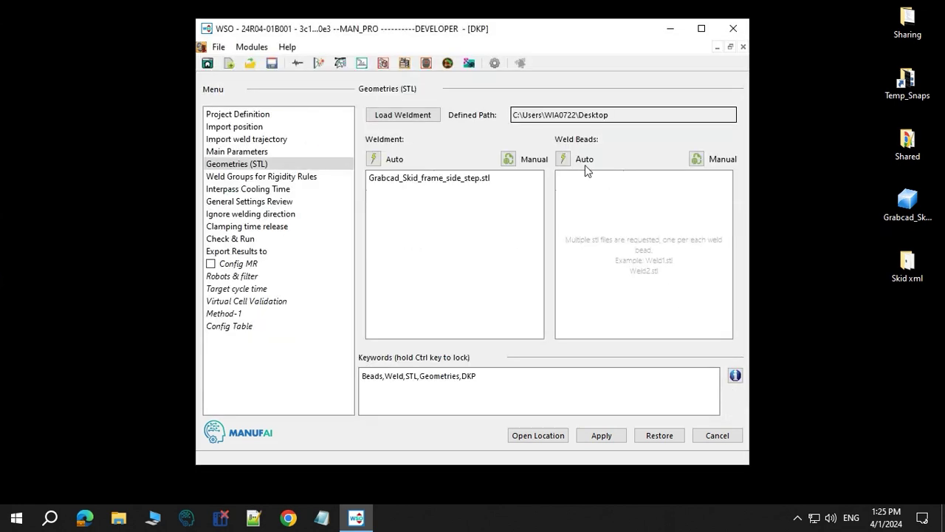
{"action": "left_click", "coordinate": [563, 159]}
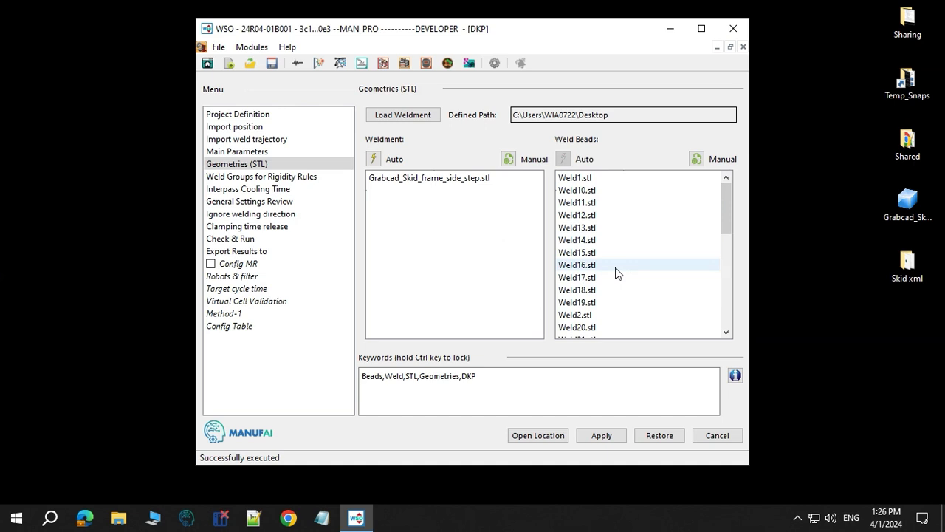
{"action": "left_click", "coordinate": [594, 435]}
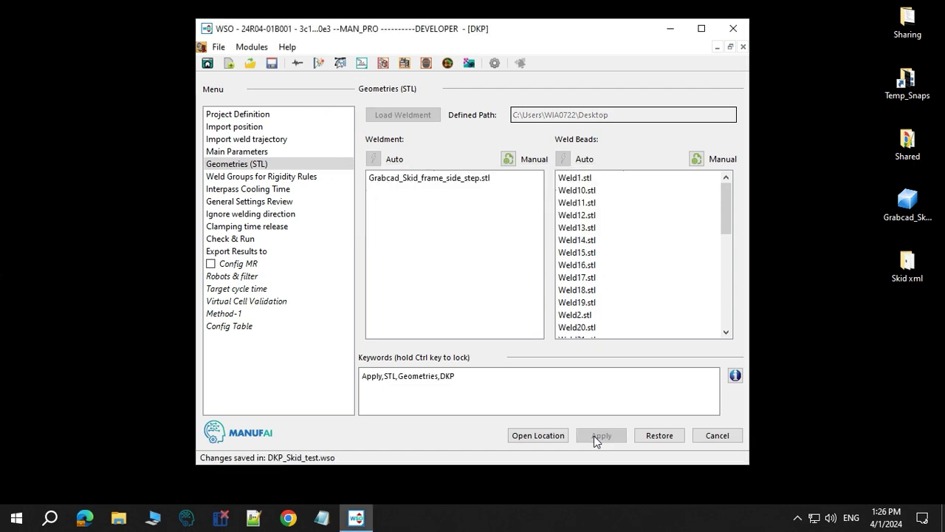
Step: Leave the rigidity weld groups and interpass cooling time at their defaults and run the automatic test in General Settings Review
{"action": "left_click", "coordinate": [267, 181]}
{"action": "left_click", "coordinate": [267, 189]}
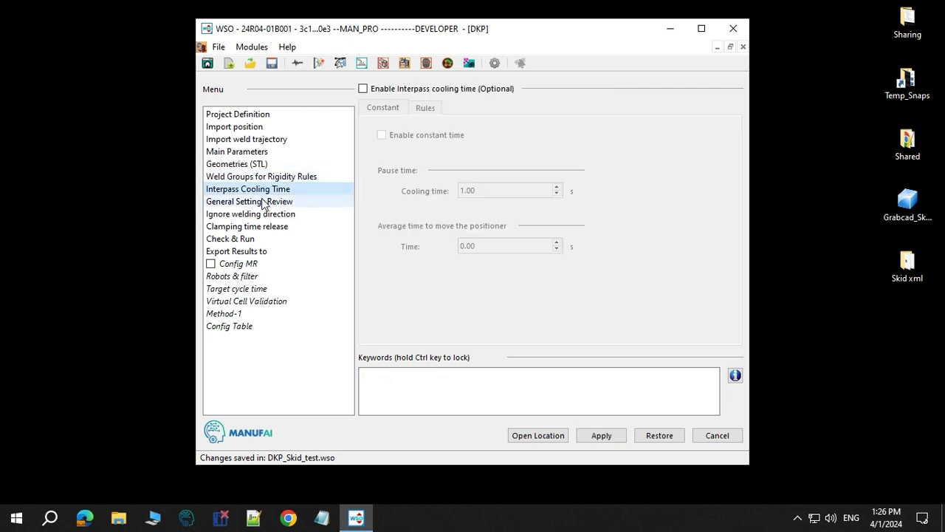
{"action": "left_click", "coordinate": [264, 202]}
{"action": "left_click", "coordinate": [438, 261]}
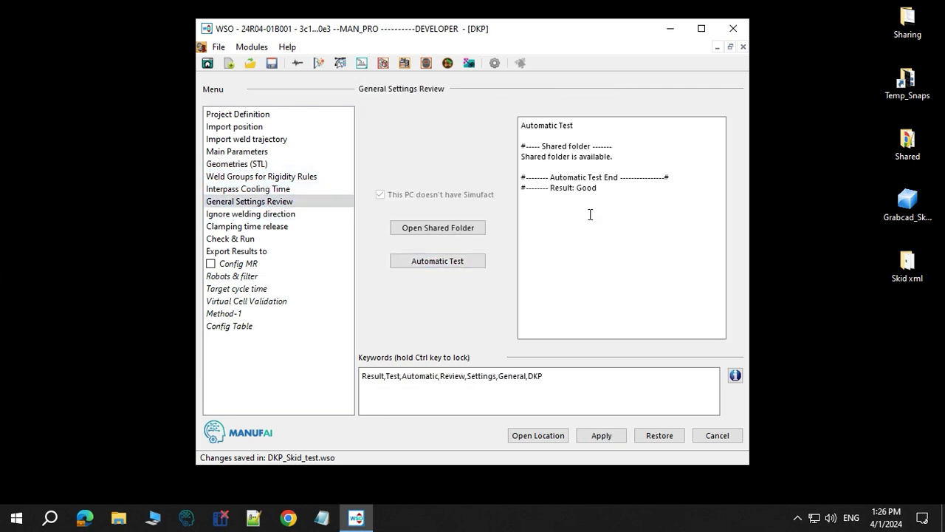
Step: Keep the welding direction and clamping release defaults, check the project without skipping the sw project configuration, and run the optimization
{"action": "left_click", "coordinate": [255, 215]}
{"action": "left_click", "coordinate": [251, 226]}
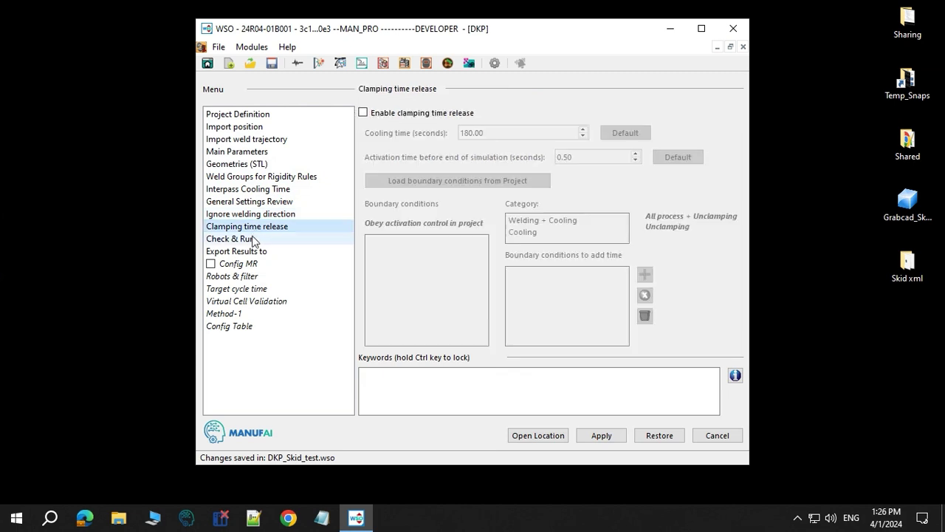
{"action": "left_click", "coordinate": [253, 240]}
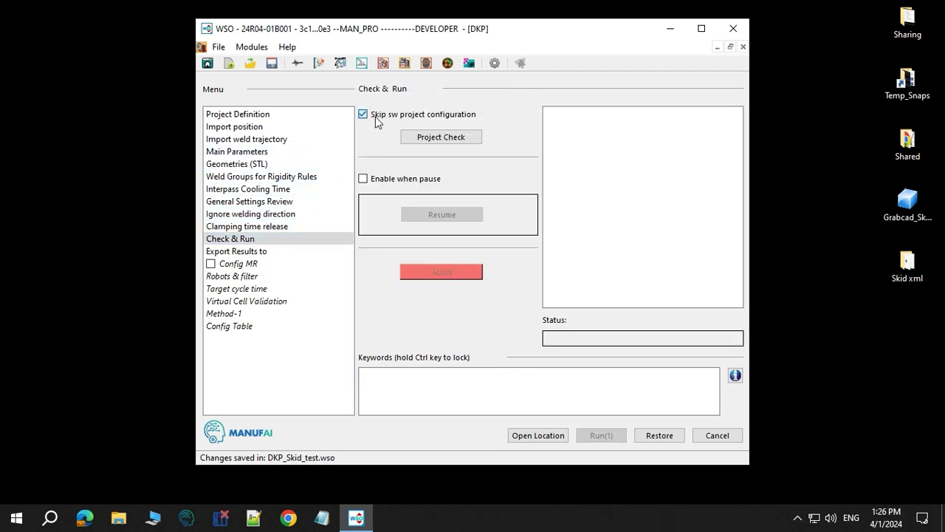
{"action": "left_click", "coordinate": [449, 142]}
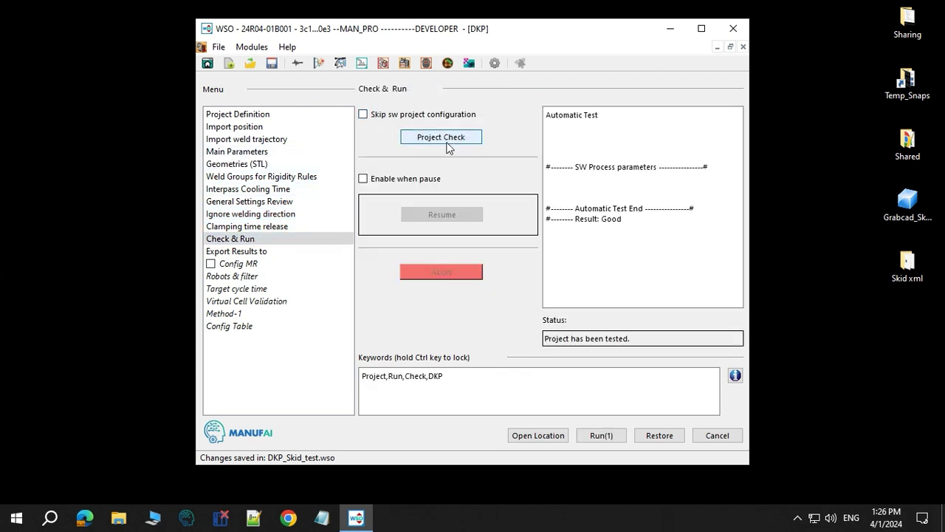
{"action": "left_click", "coordinate": [602, 435]}
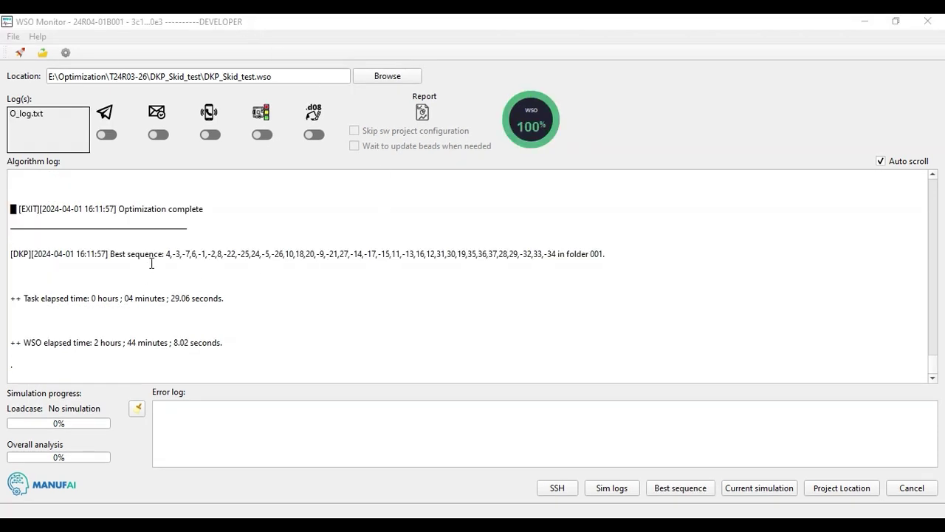
Step: Highlight the best sequence in the algorithm log and open Skid_byposition_attributes.xml from its _Run_ results folder in foxe
{"action": "left_click_drag", "start_coordinate": [166, 254], "coordinate": [490, 258]}
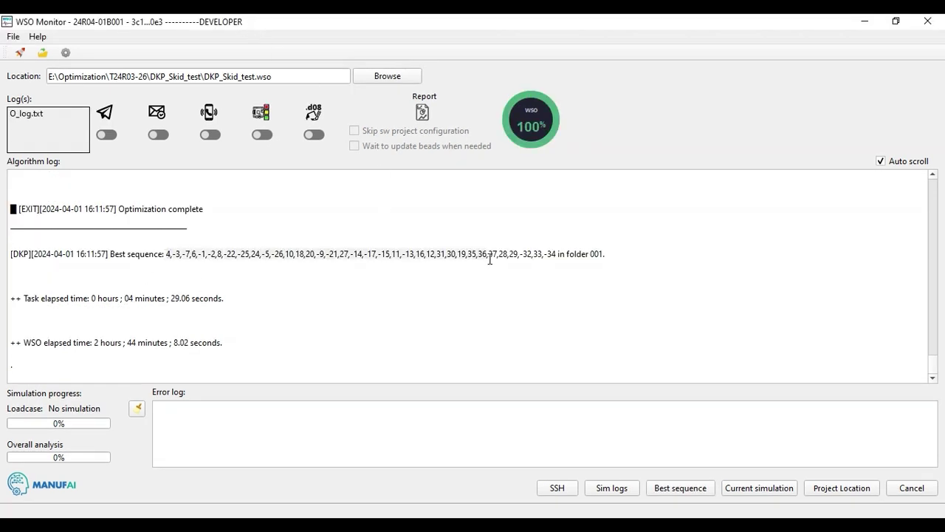
{"action": "left_click", "coordinate": [691, 491]}
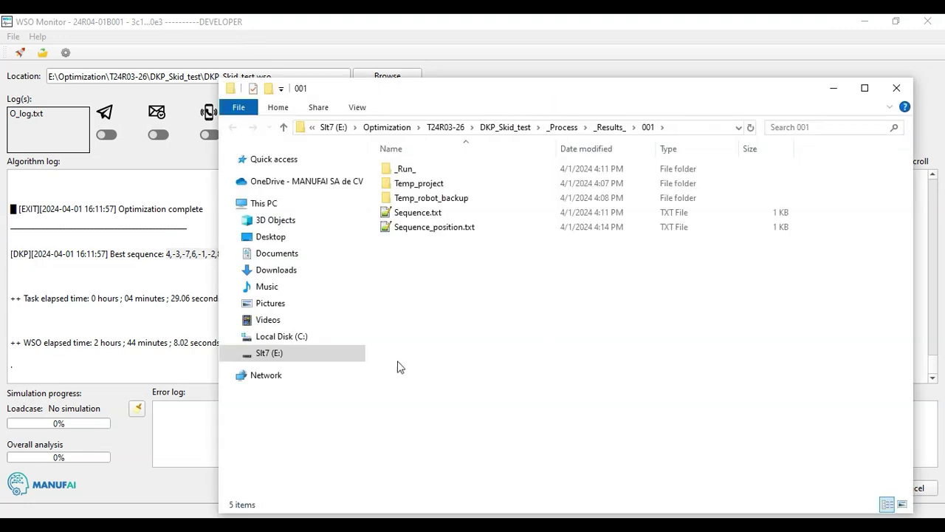
{"action": "double_click", "coordinate": [429, 172]}
{"action": "double_click", "coordinate": [464, 186]}
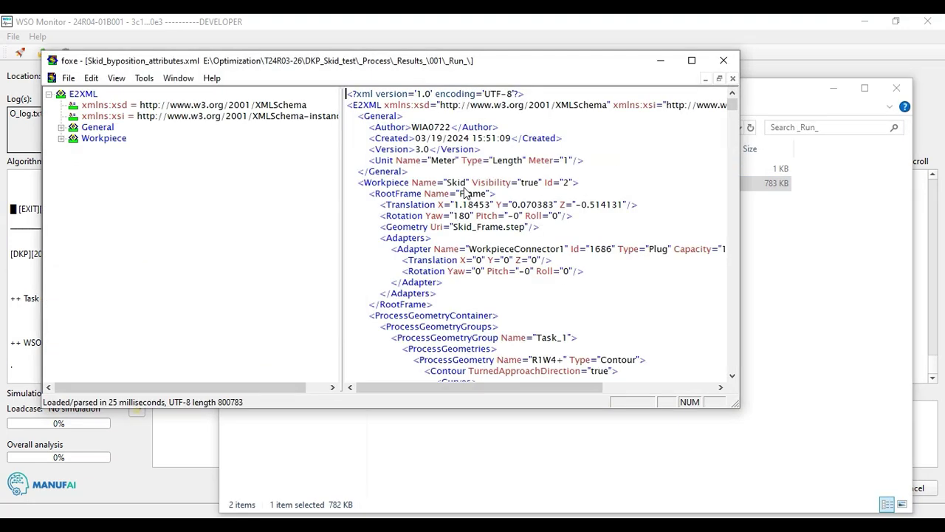
Step: Expand the Workpiece's process geometry groups down to the first group's ProcessGeometry to inspect its weld name
{"action": "left_click", "coordinate": [62, 139]}
{"action": "left_click", "coordinate": [73, 193]}
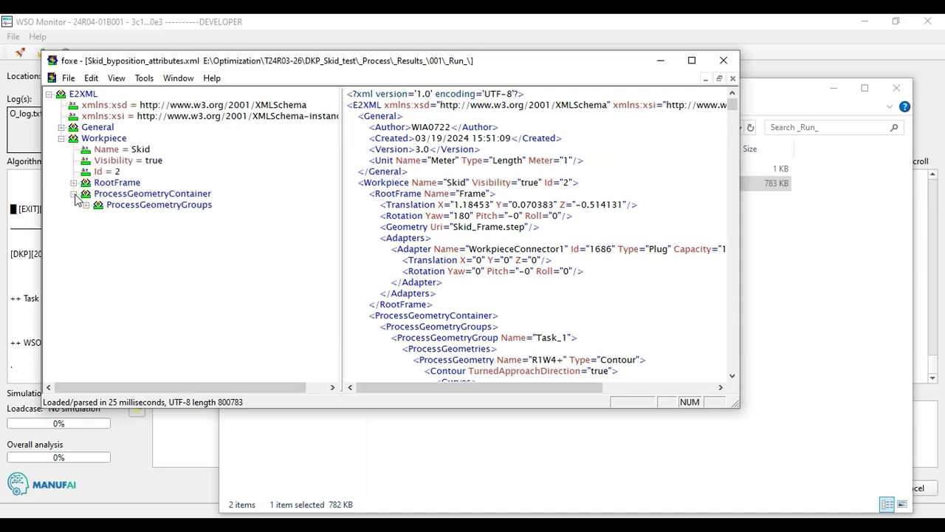
{"action": "left_click", "coordinate": [86, 205]}
{"action": "scroll", "coordinate": [206, 161], "scroll_direction": "up", "scroll_amount": 1}
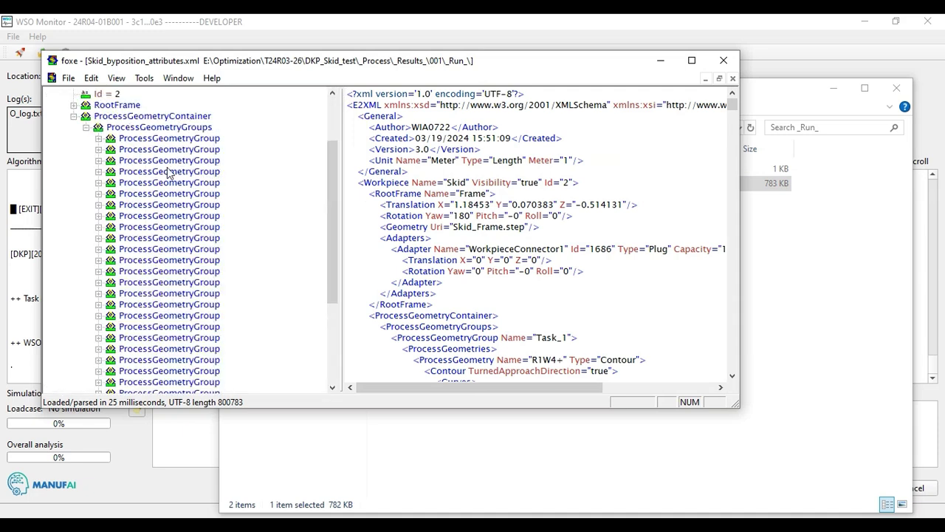
{"action": "left_click", "coordinate": [99, 138]}
{"action": "left_click", "coordinate": [111, 160]}
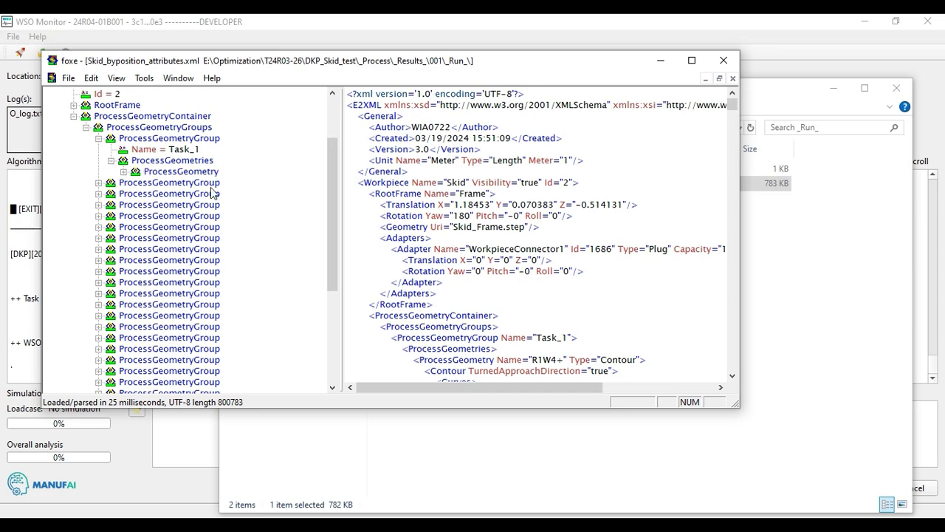
{"action": "left_click", "coordinate": [123, 172]}
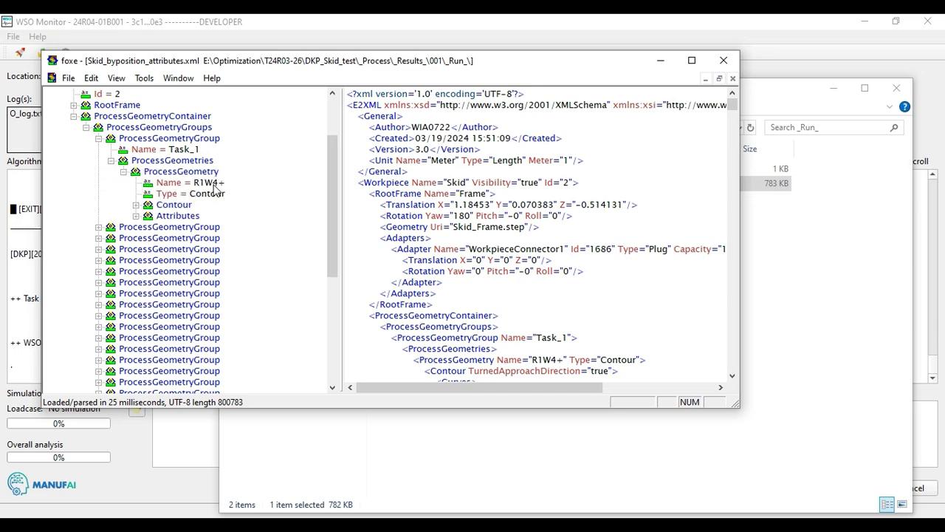
Step: Move the XML viewer clear of the optimization log and expand the second process geometry group to inspect its weld name
{"action": "left_click_drag", "start_coordinate": [506, 65], "coordinate": [737, 73]}
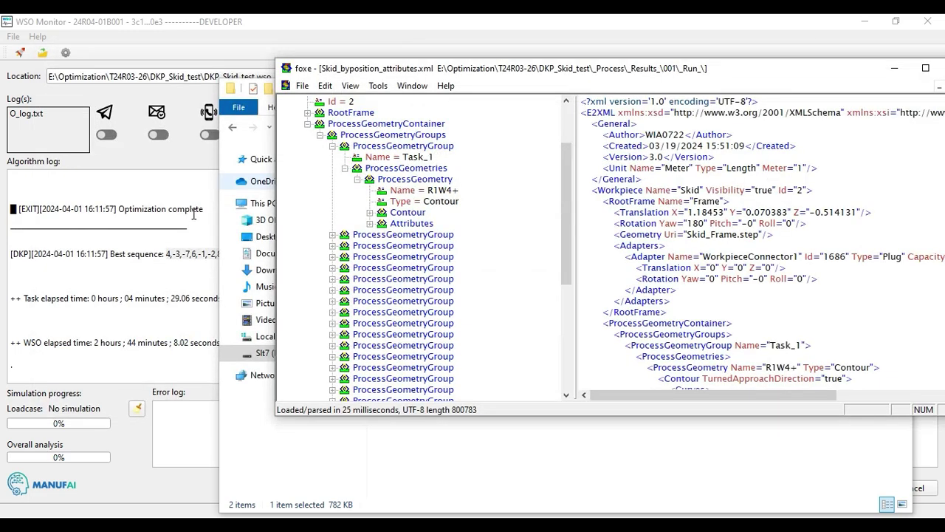
{"action": "left_click", "coordinate": [332, 234]}
{"action": "left_click", "coordinate": [345, 257]}
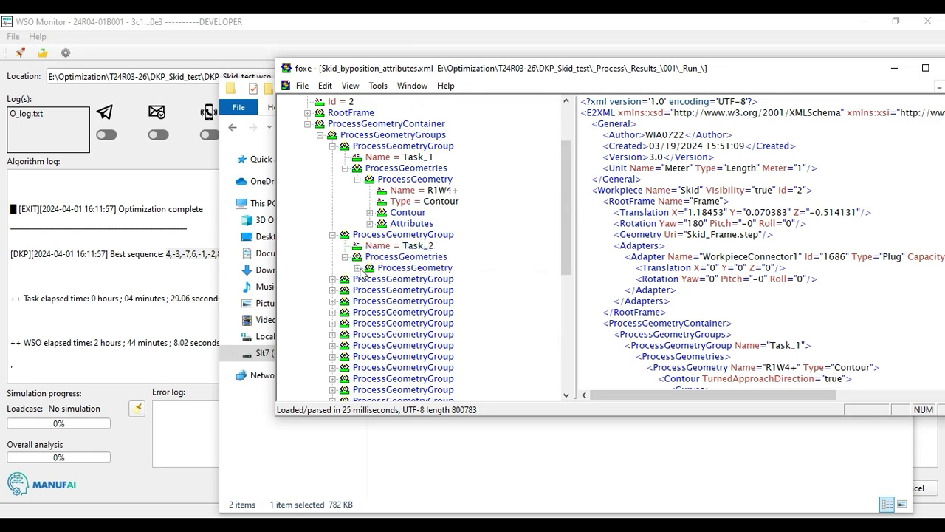
{"action": "left_click", "coordinate": [358, 268]}
{"action": "double_click", "coordinate": [451, 282]}
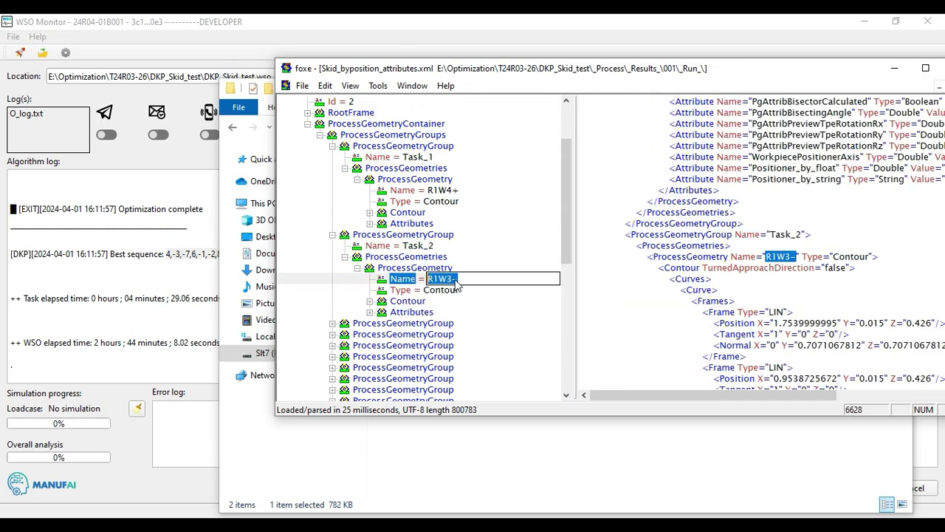
Step: Compare the XML's first two weld names with the best sequence in the algorithm log, and close the XML viewer
{"action": "left_click", "coordinate": [174, 256]}
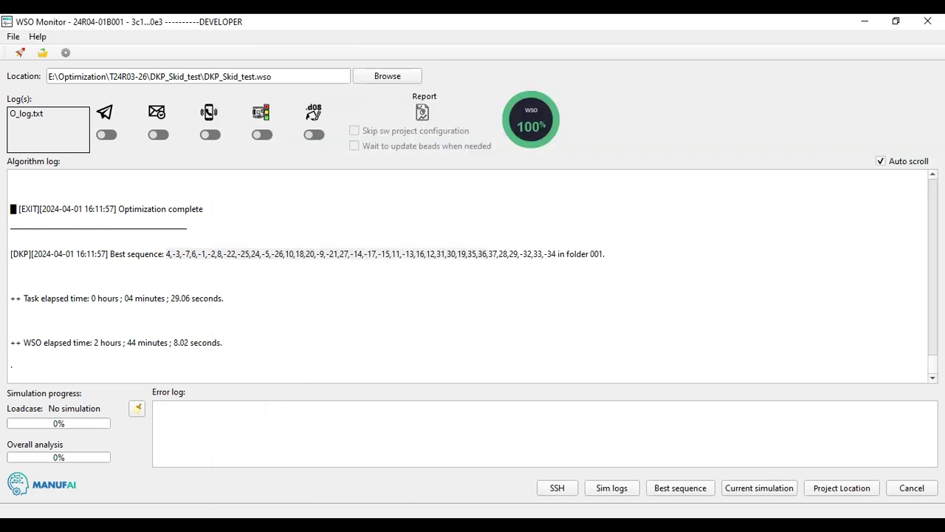
{"action": "key", "text": "alt+Tab"}
{"action": "left_click_drag", "start_coordinate": [770, 66], "coordinate": [569, 59]}
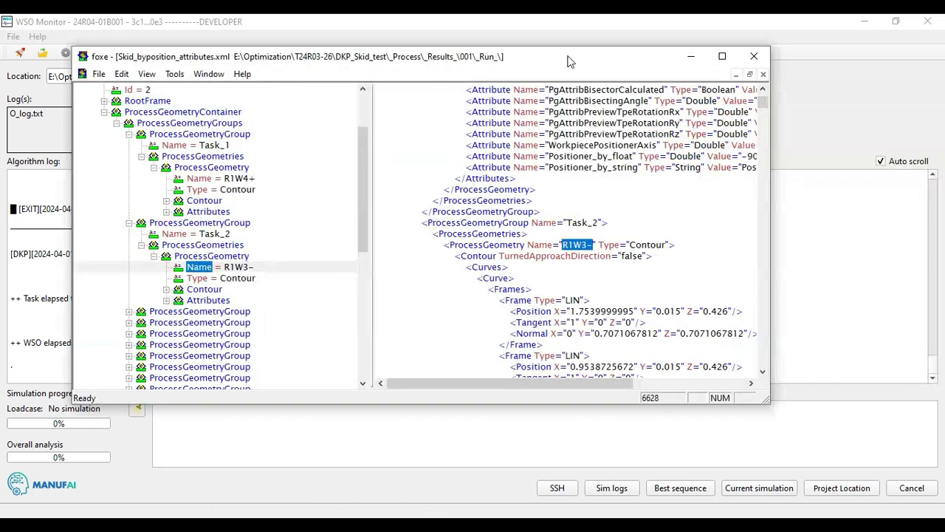
{"action": "left_click", "coordinate": [755, 56]}
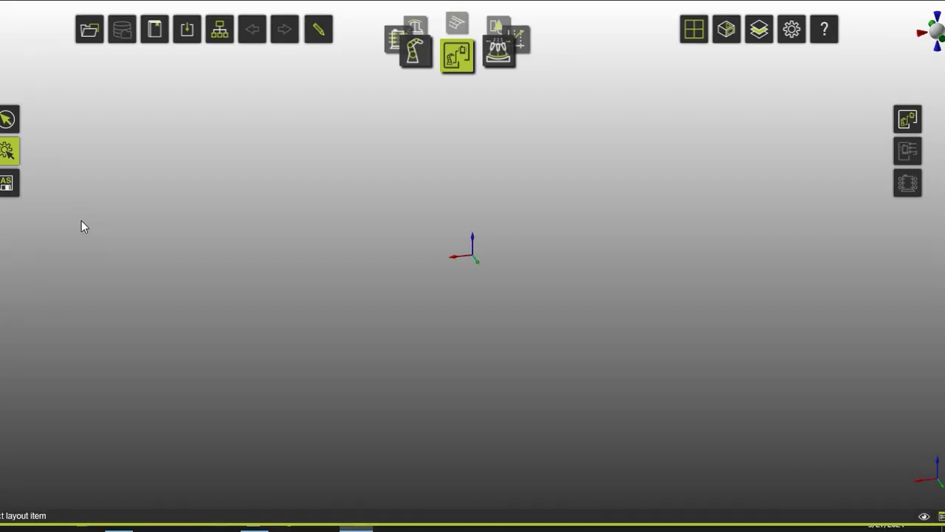
Step: Switch to FASTSUITE and open Project_skid.cendoc from the Skid steer side pos folder
{"action": "left_click", "coordinate": [86, 37]}
{"action": "left_click", "coordinate": [90, 92]}
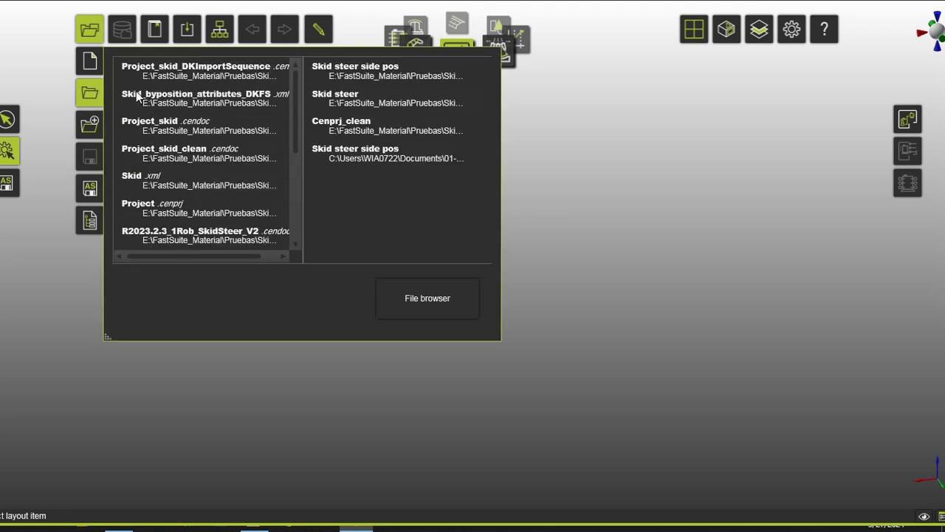
{"action": "left_click", "coordinate": [438, 300]}
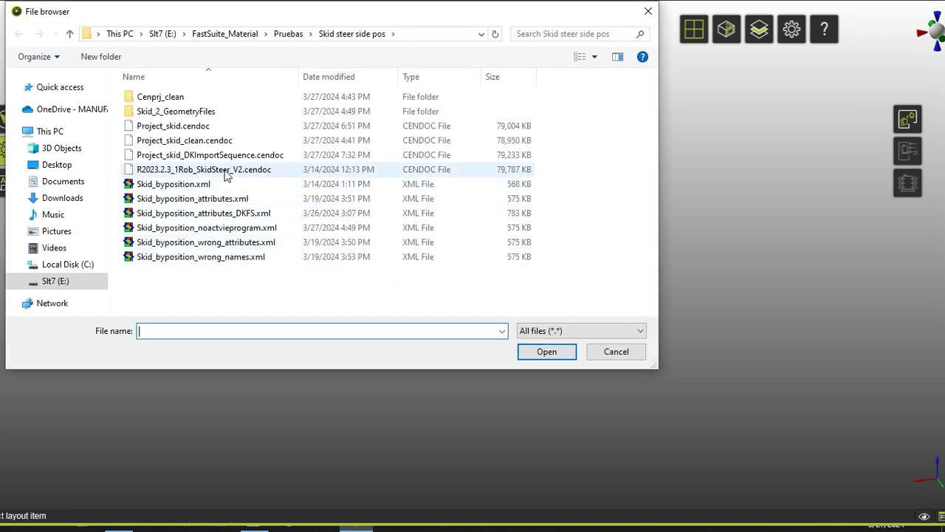
{"action": "left_click", "coordinate": [189, 127]}
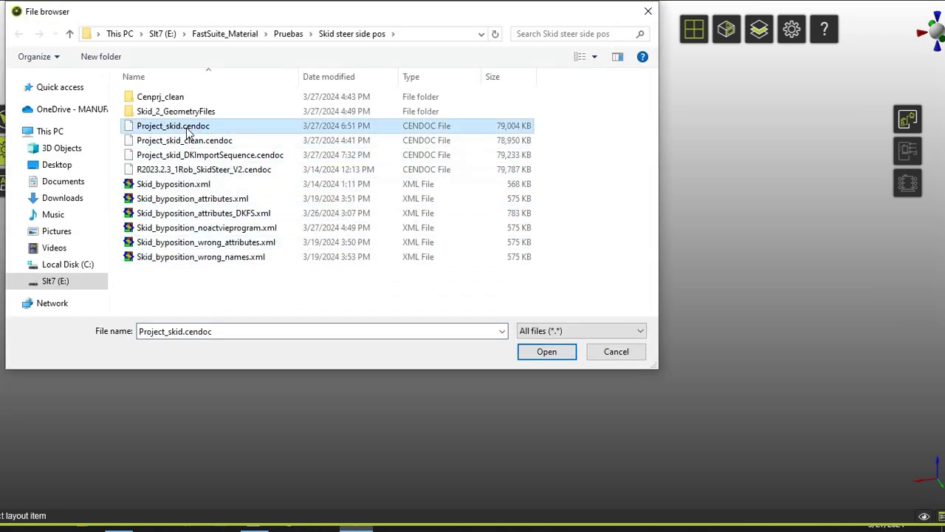
{"action": "left_click", "coordinate": [547, 352]}
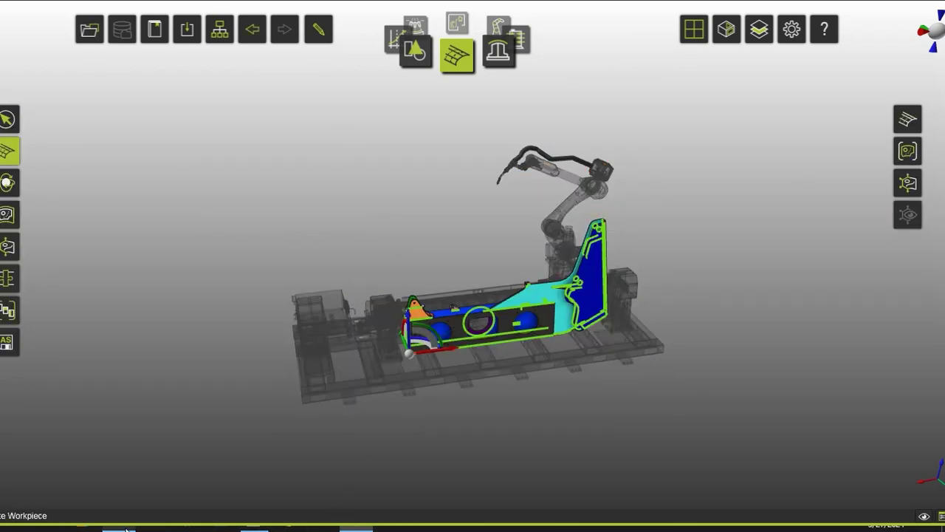
Step: Import Skid_byposition_attributes_DKFS.xml from the Skid steer side pos folder into the open skid project and inspect the workpiece
{"action": "left_click", "coordinate": [127, 529]}
{"action": "left_click_drag", "start_coordinate": [415, 32], "coordinate": [579, 46]}
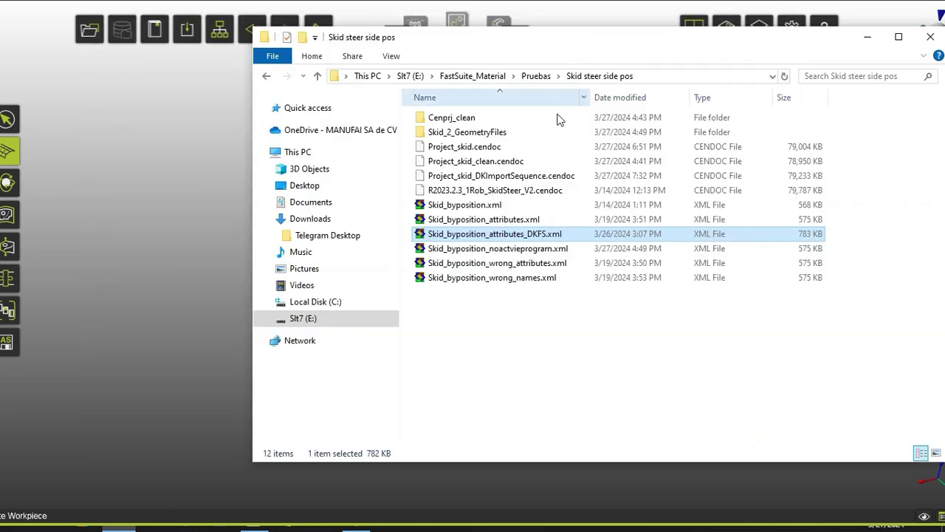
{"action": "left_click_drag", "start_coordinate": [524, 235], "coordinate": [232, 221]}
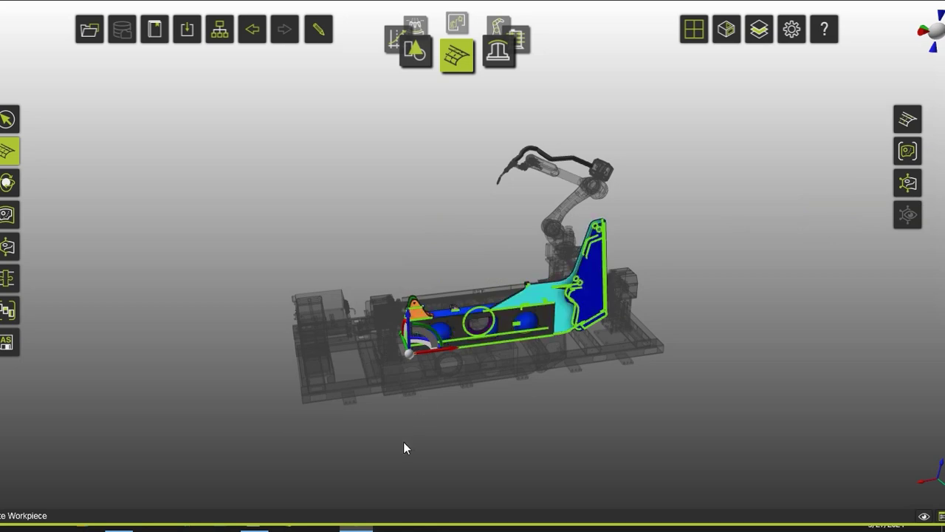
{"action": "middle_click_drag", "start_coordinate": [424, 441], "coordinate": [683, 421]}
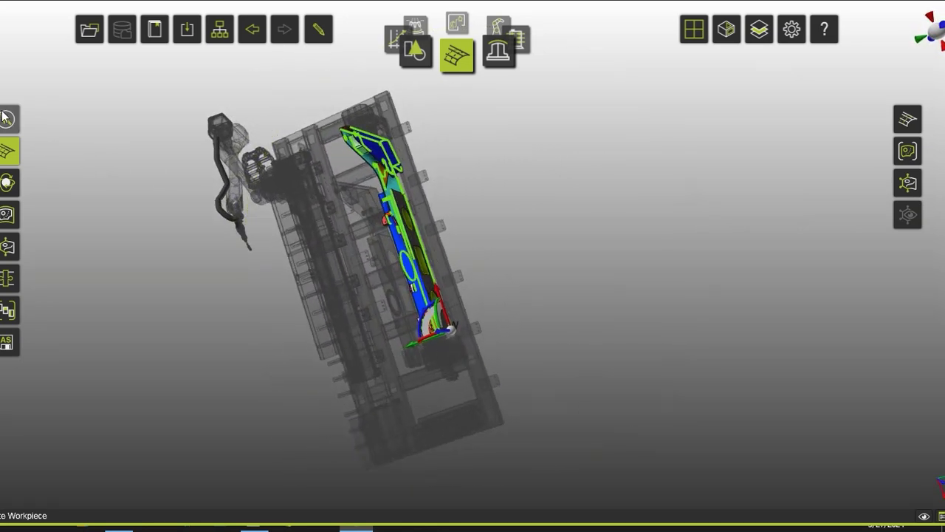